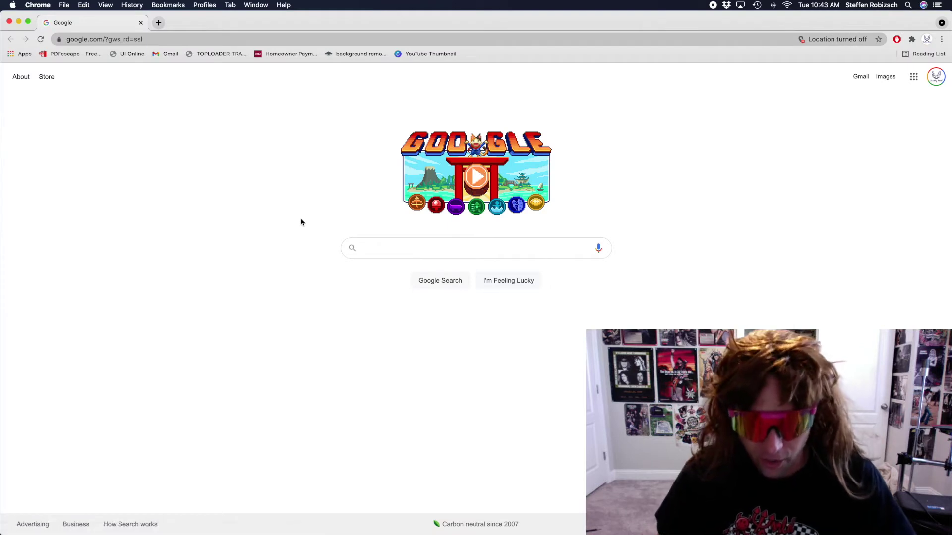
Search Google for 'job' and open the Indeed: Job Search result.
text(job)
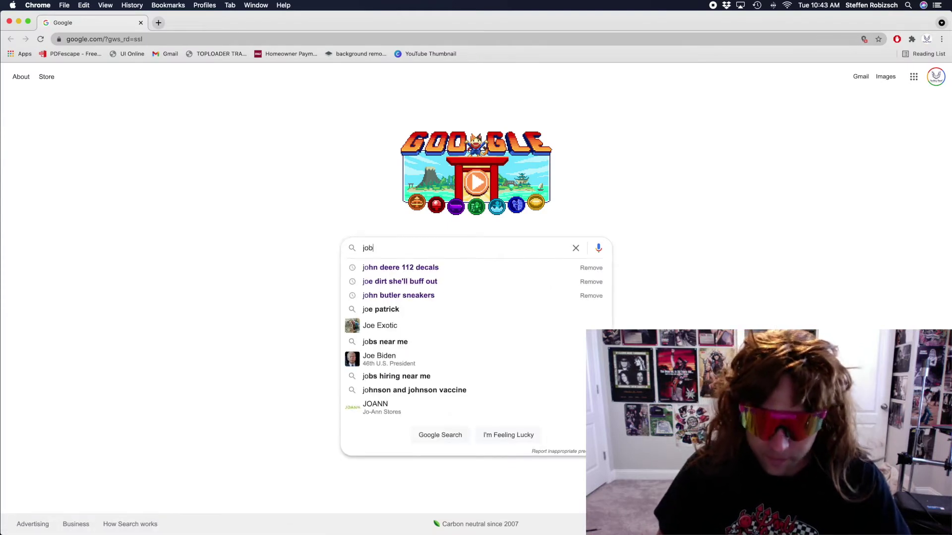
key(Return)
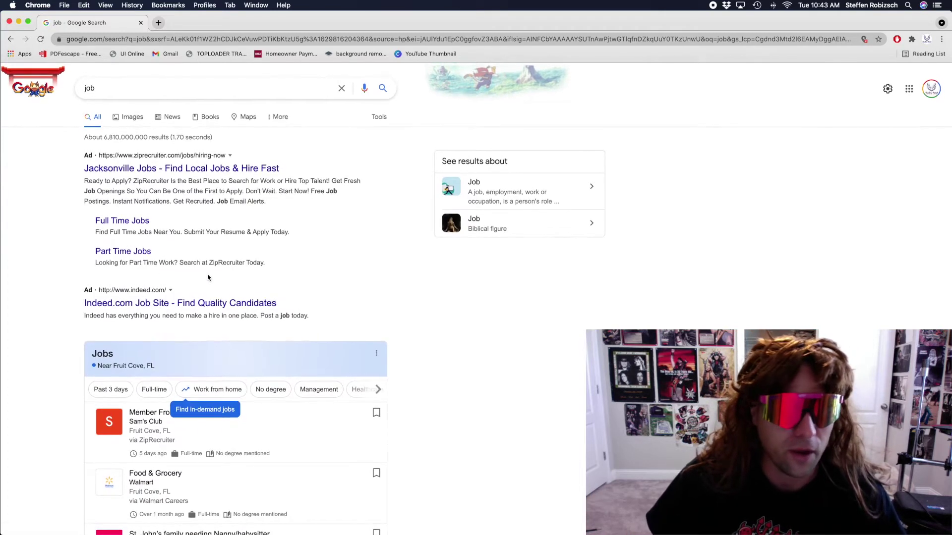
scroll(208, 277, down, 1)
scroll(208, 278, down, 10)
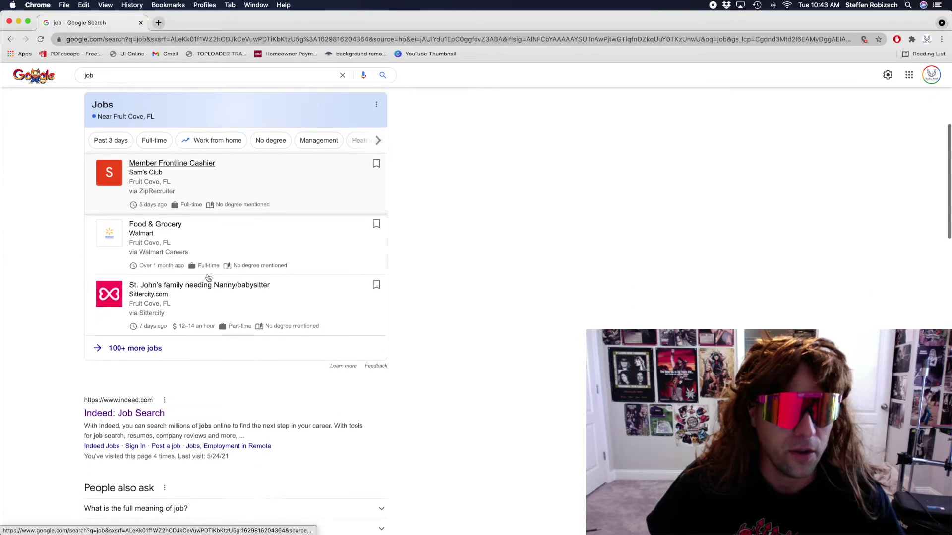
scroll(208, 278, down, 3)
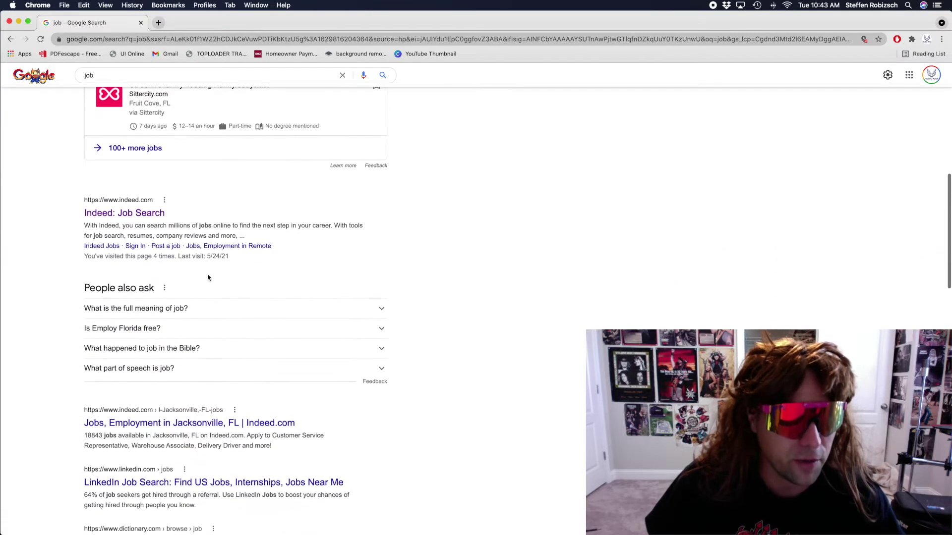
scroll(208, 277, down, 1)
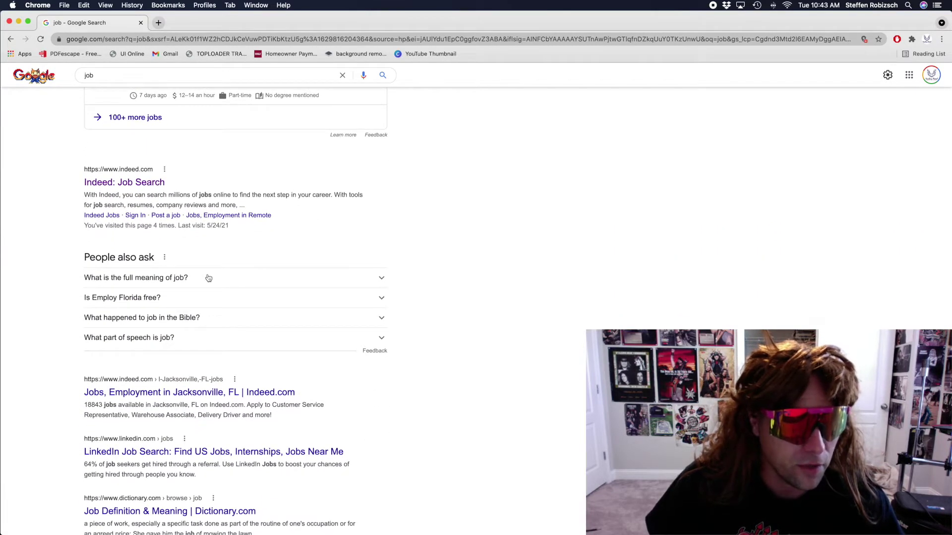
click(145, 188)
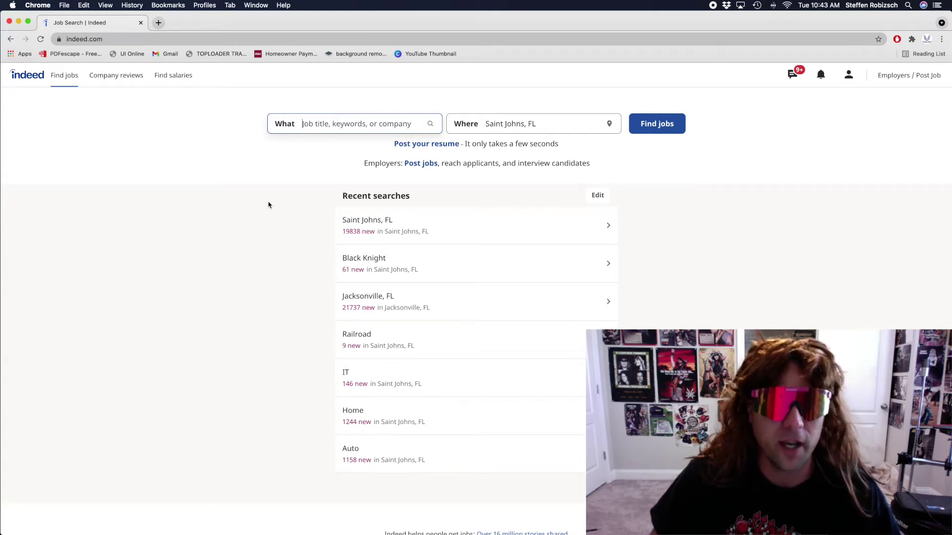
Search Indeed for 'money' jobs in Saint Johns, FL.
text(money)
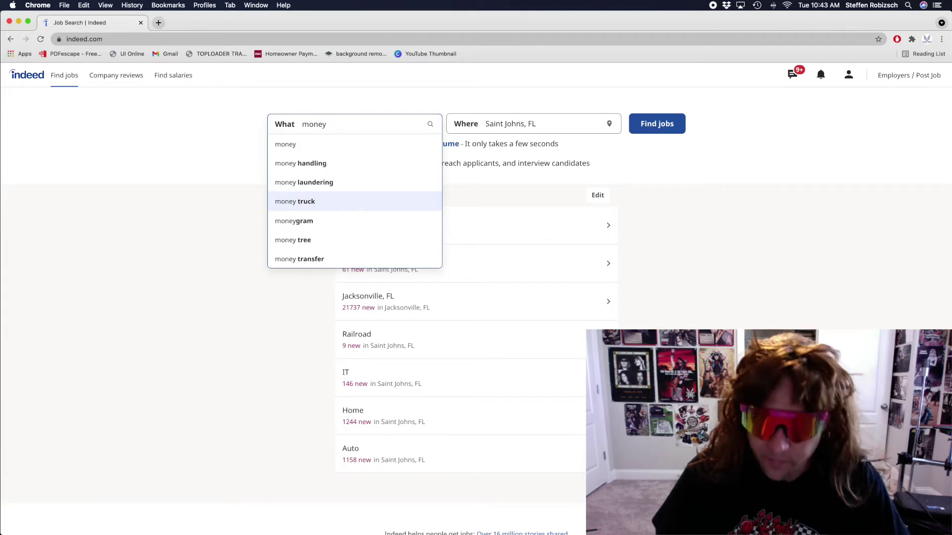
key(Return)
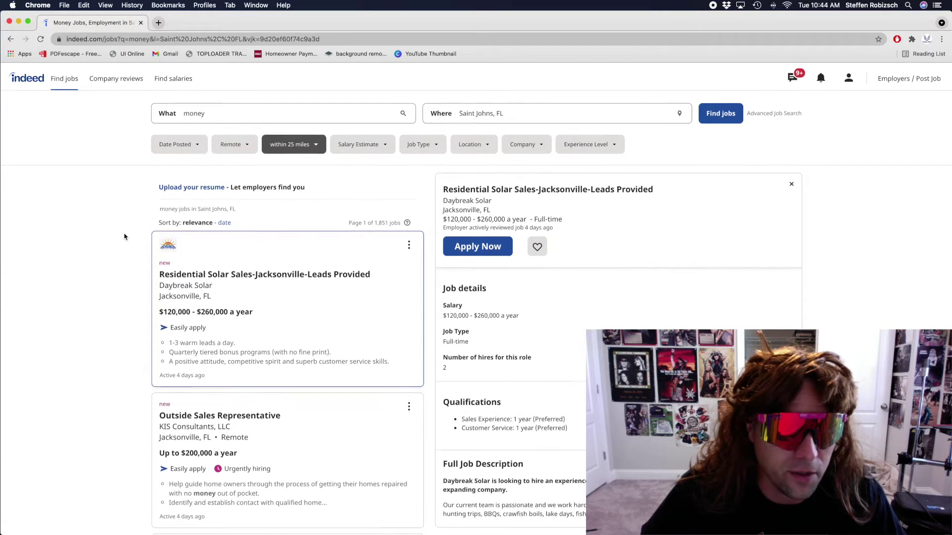
Scroll through the 'money' job listings for Saint Johns, FL.
scroll(124, 237, down, 5)
scroll(125, 237, down, 1)
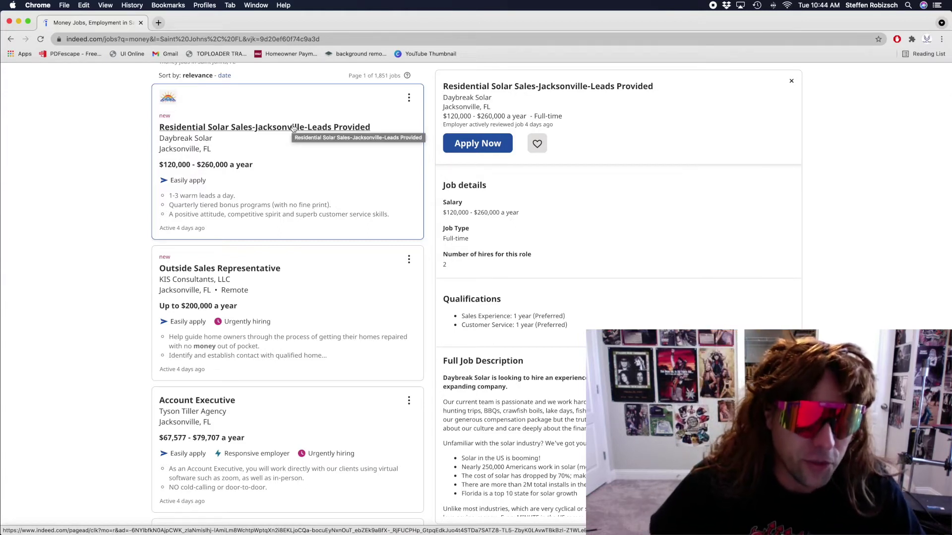
scroll(128, 246, down, 3)
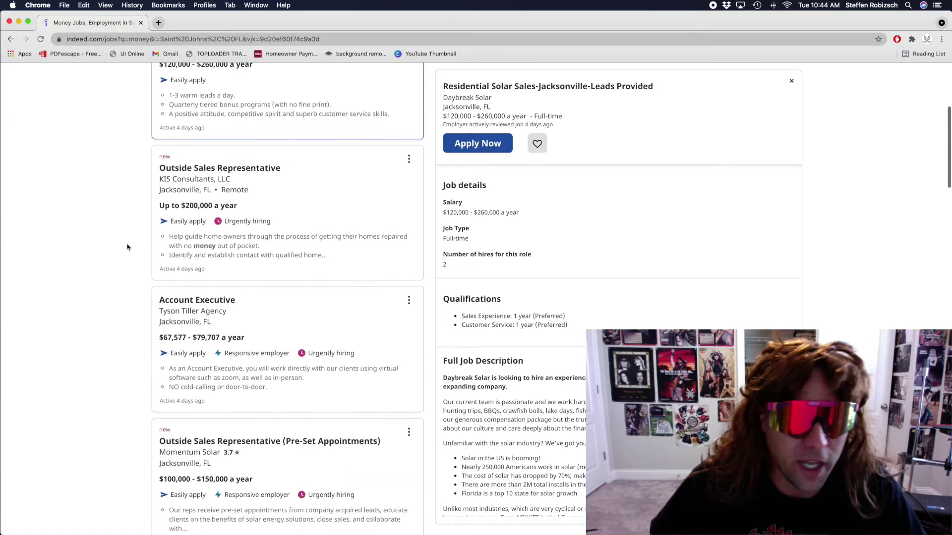
scroll(128, 247, down, 3)
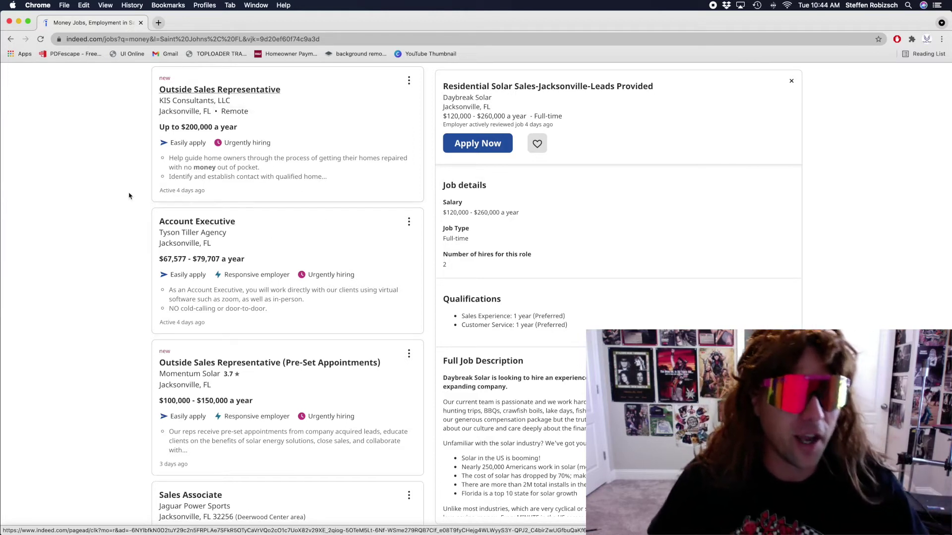
scroll(136, 202, down, 3)
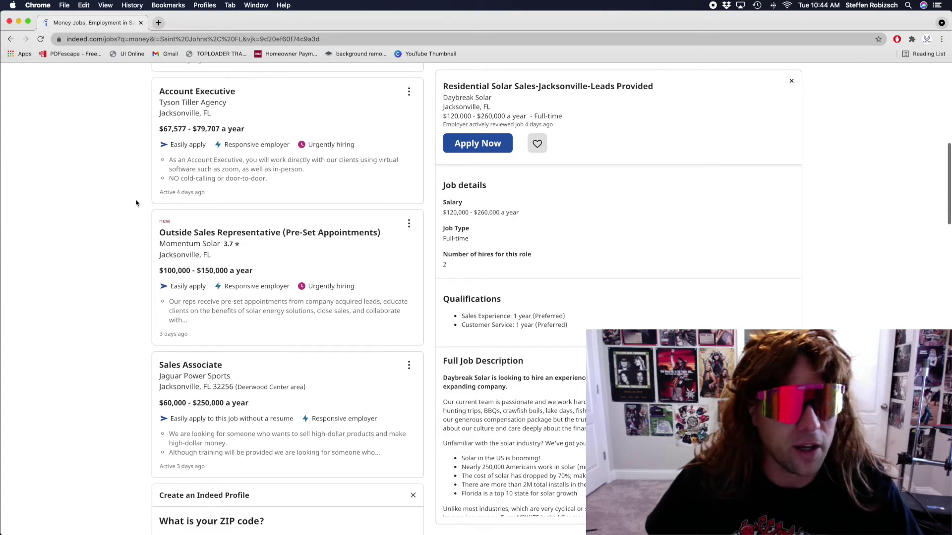
scroll(136, 202, down, 1)
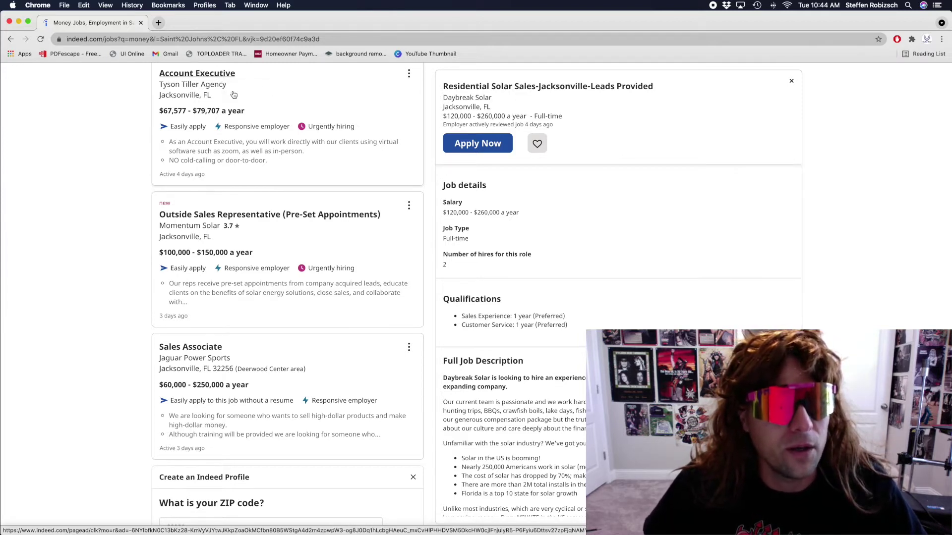
scroll(117, 159, down, 3)
scroll(117, 159, down, 1)
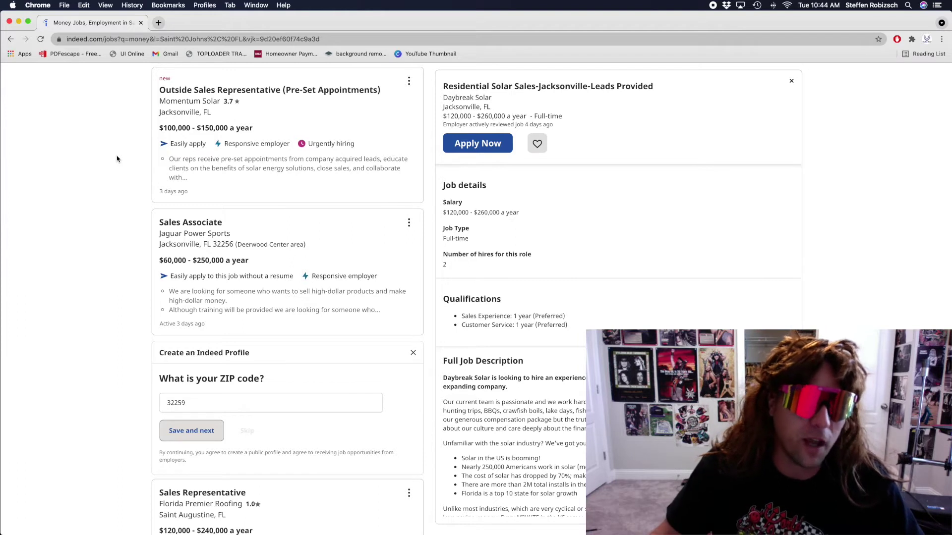
scroll(116, 159, down, 5)
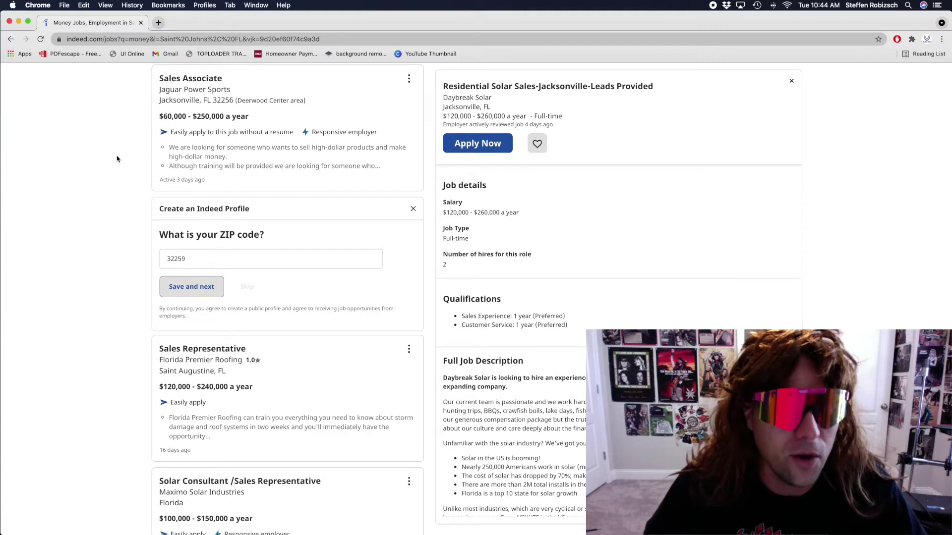
scroll(131, 182, down, 3)
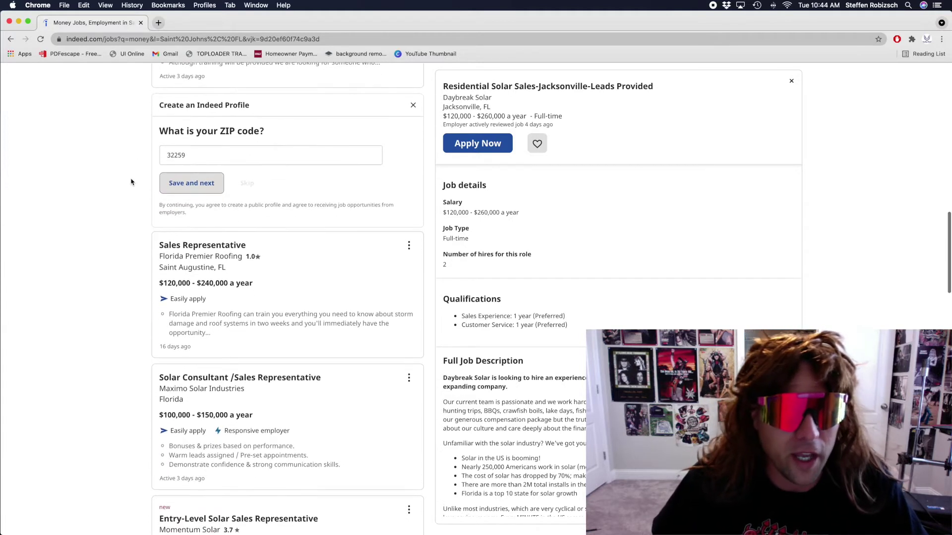
scroll(131, 182, down, 4)
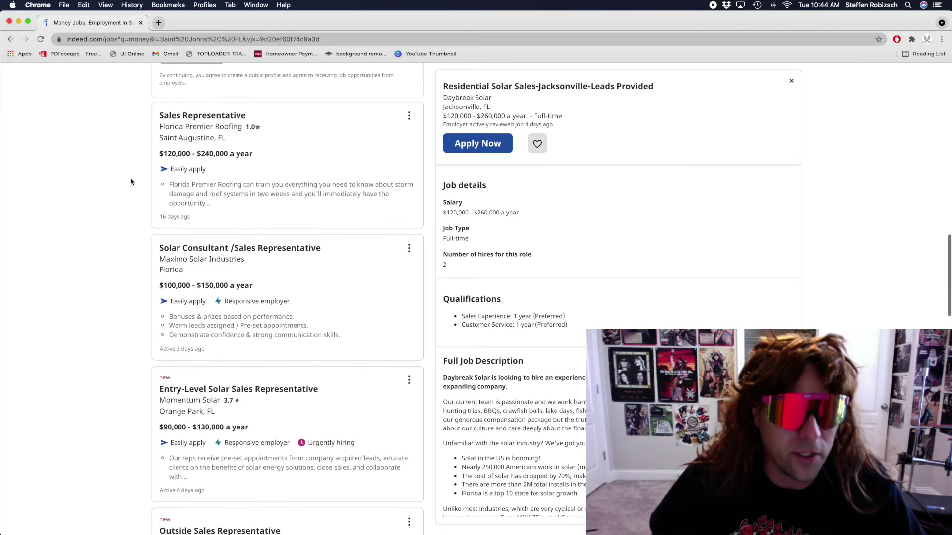
Open the Dun & Bradstreet Inside Sales Executive posting and start applying.
scroll(131, 182, down, 1)
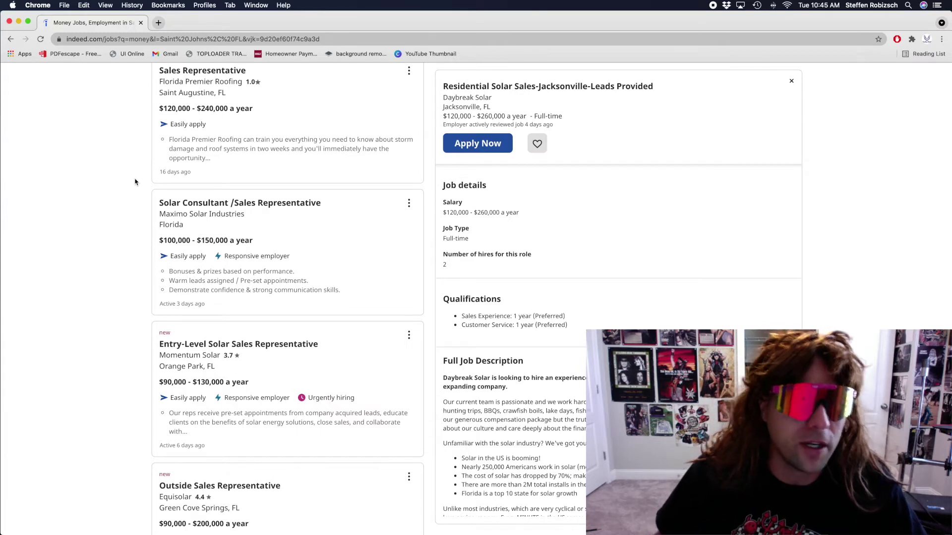
scroll(134, 181, down, 5)
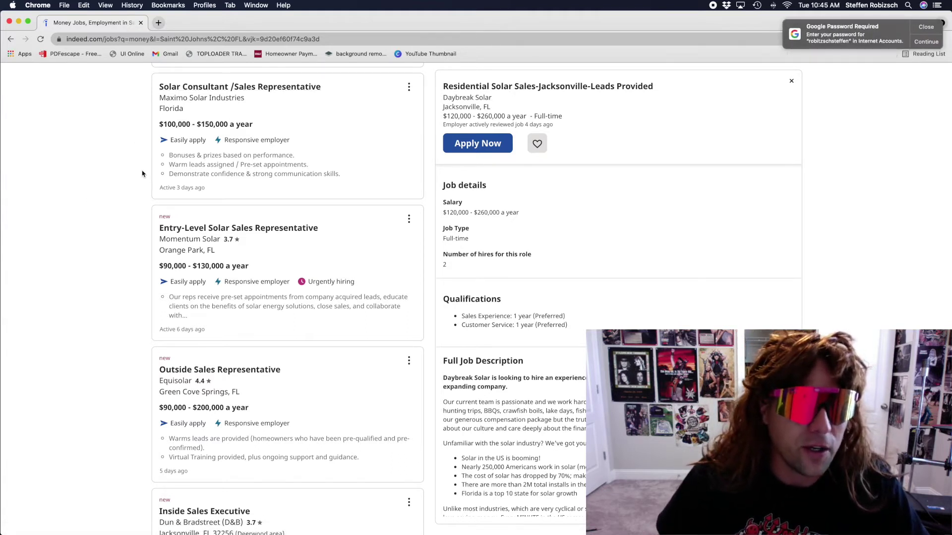
scroll(142, 173, down, 5)
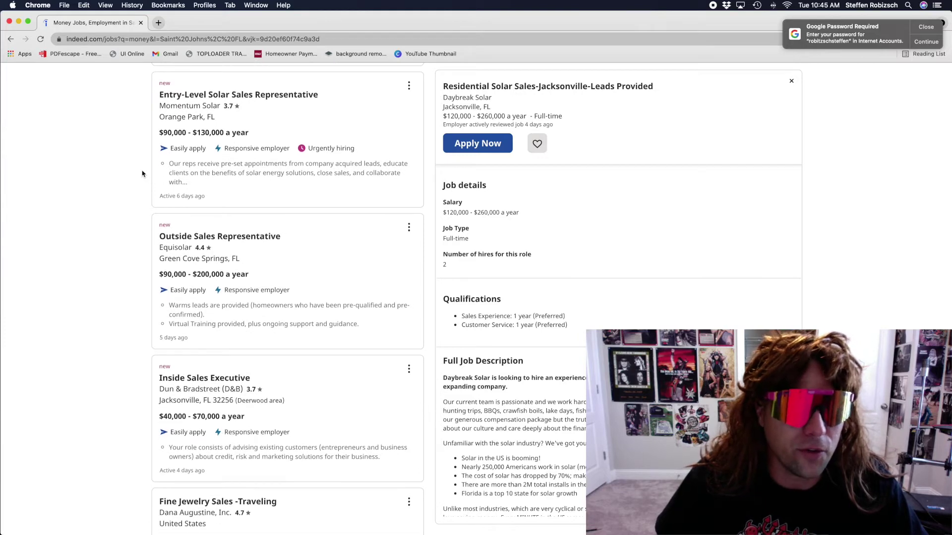
scroll(143, 174, down, 1)
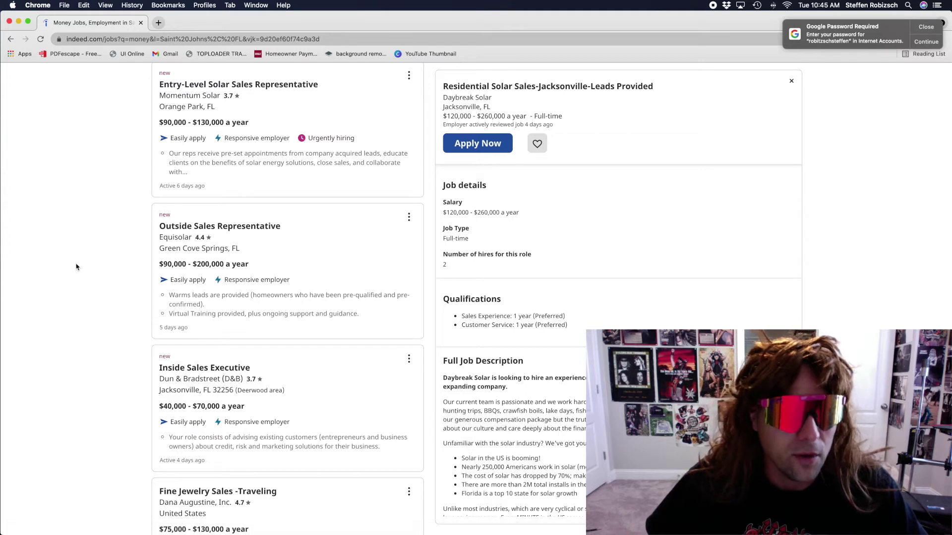
scroll(75, 267, down, 5)
scroll(76, 267, down, 5)
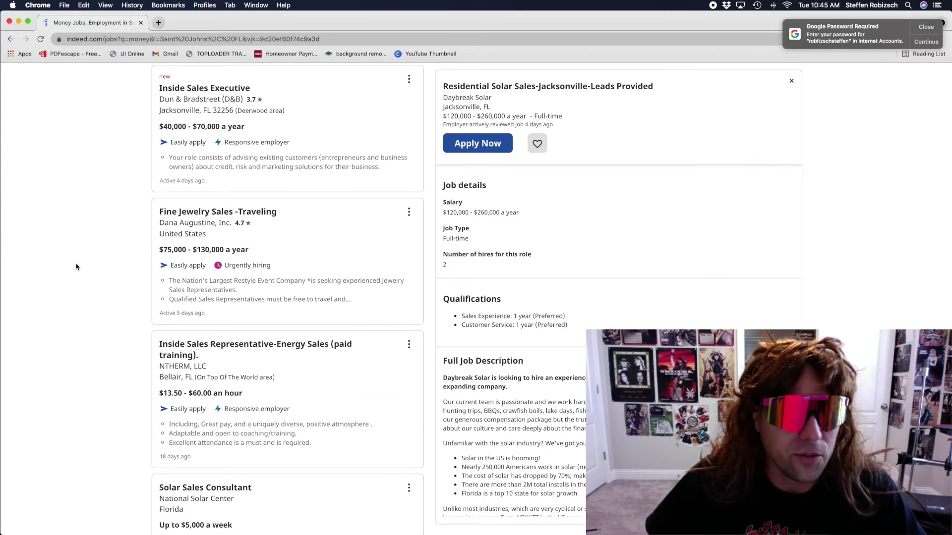
click(211, 89)
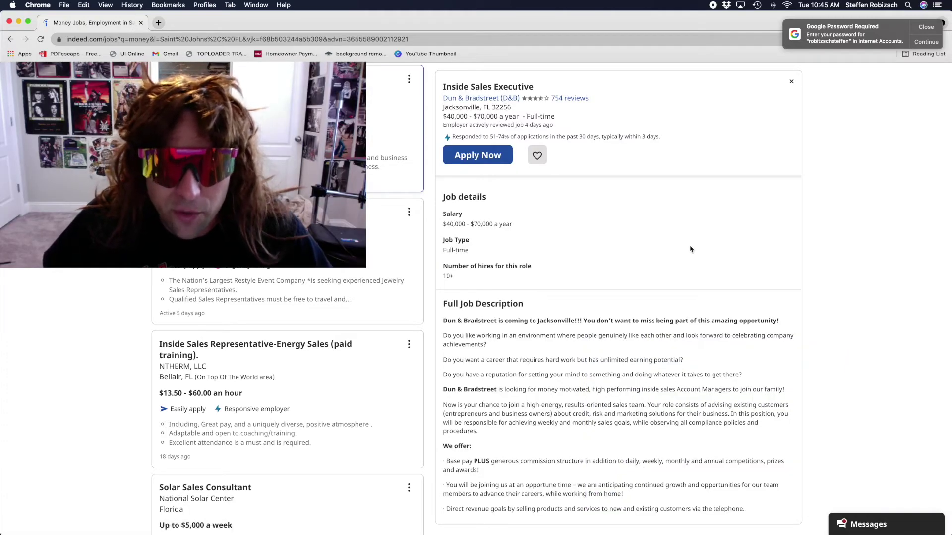
scroll(698, 252, down, 3)
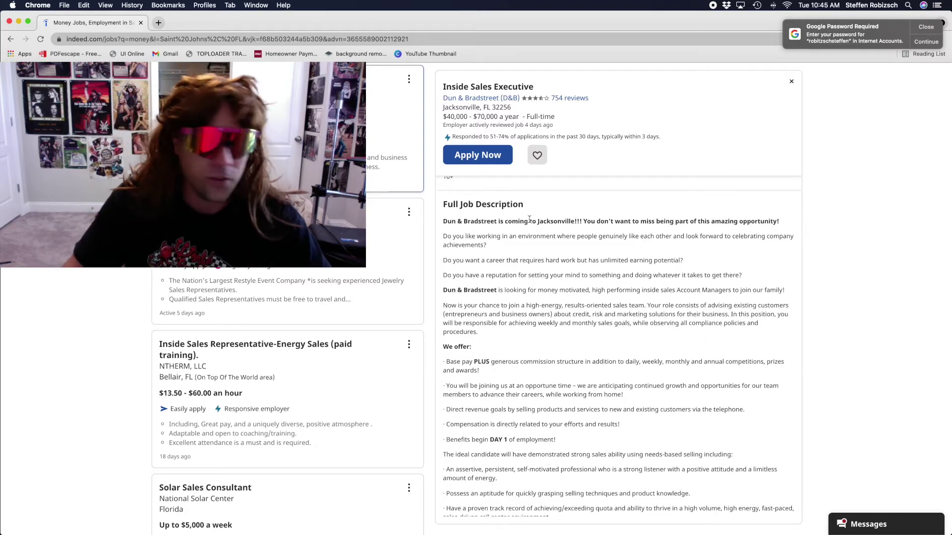
click(502, 162)
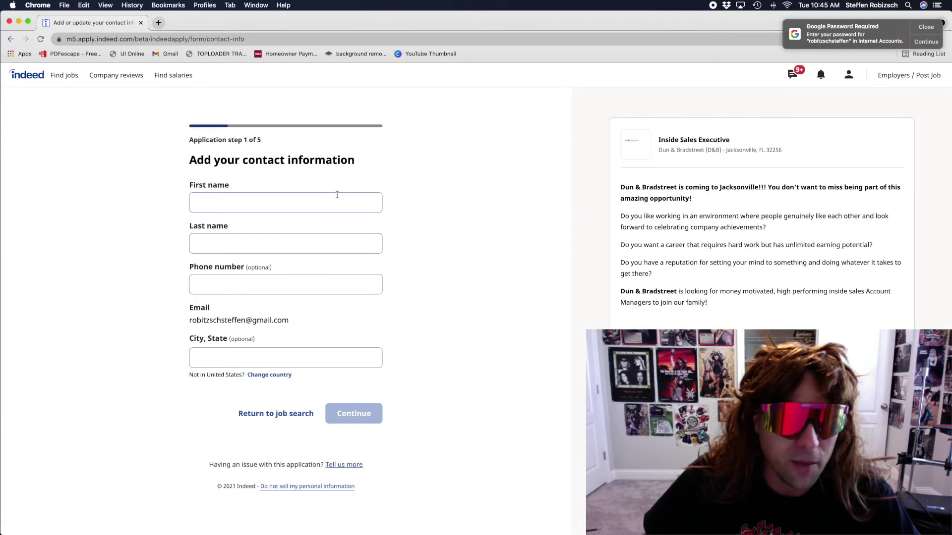
Fill in the applicant's first and last name on the contact form.
click(328, 197)
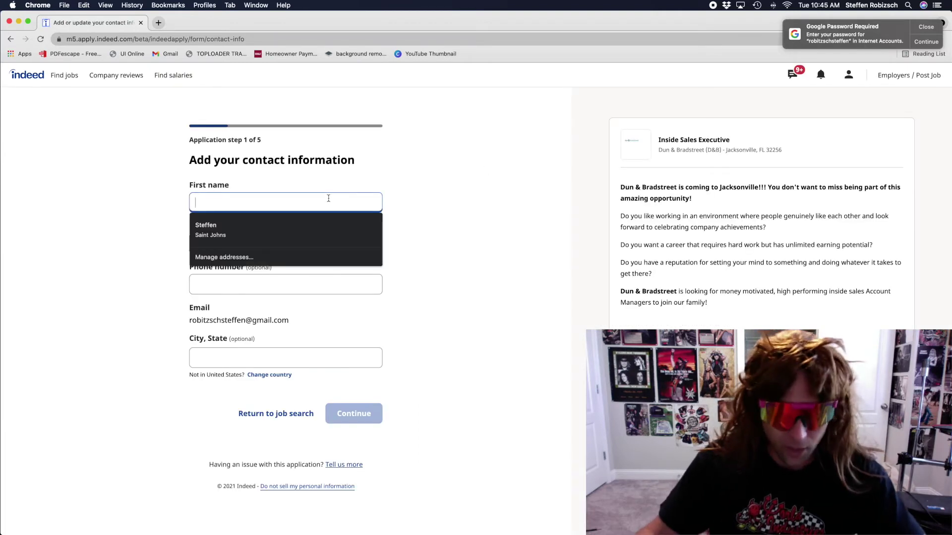
click(406, 196)
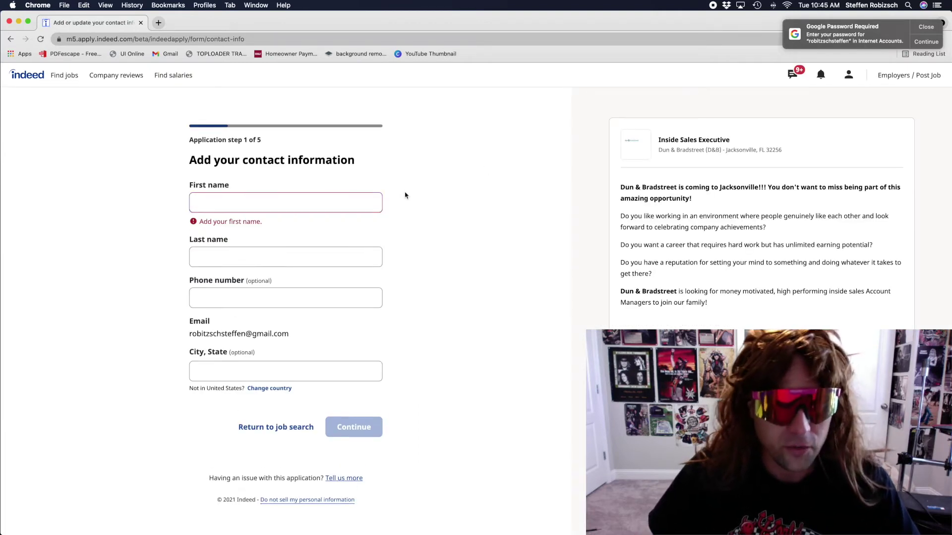
click(365, 201)
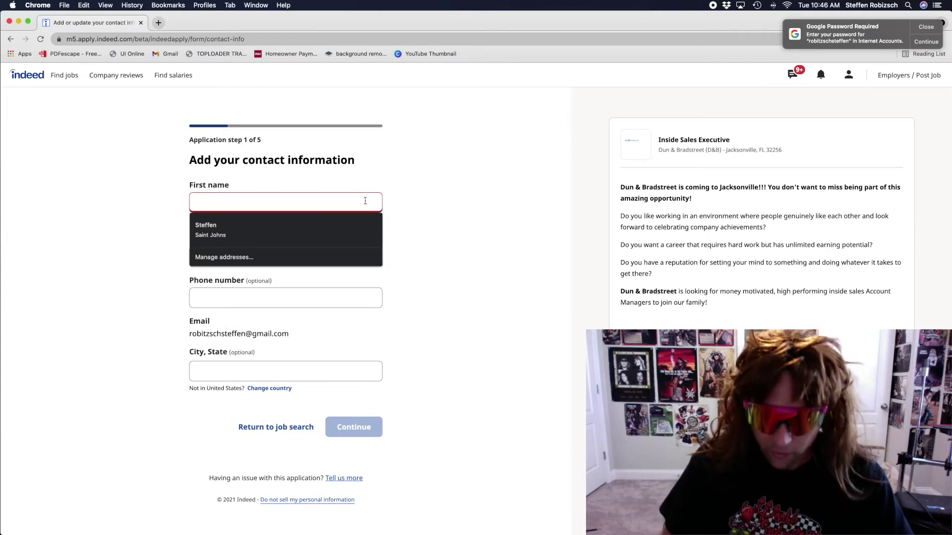
text(A)
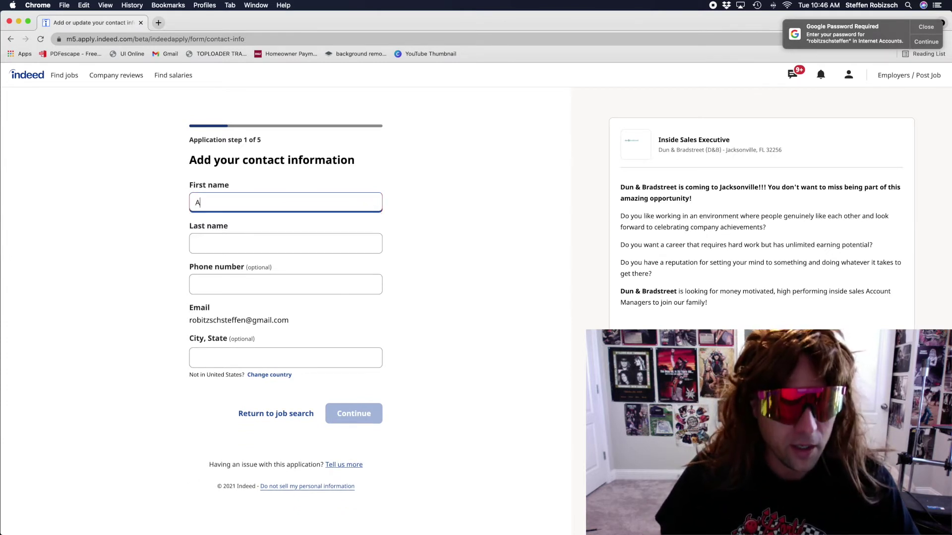
click(342, 240)
text(Hole)
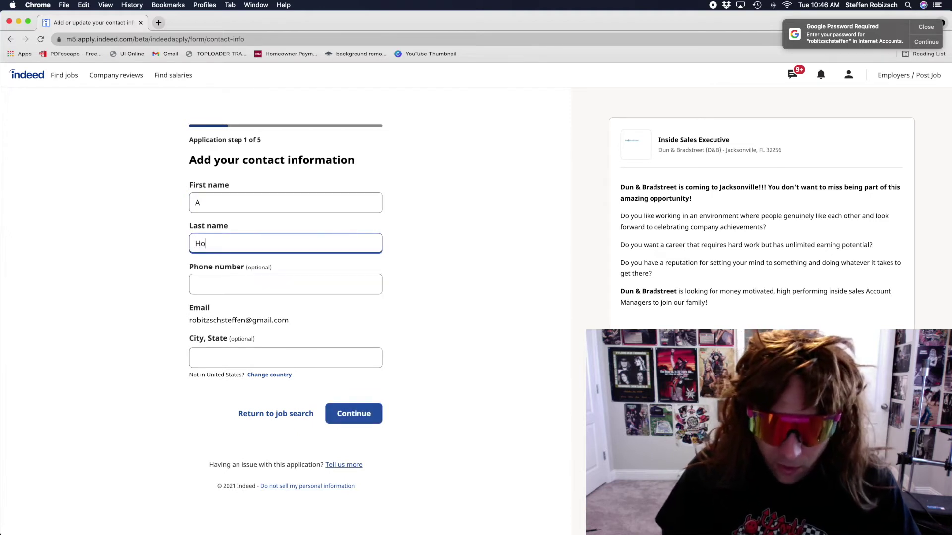
Enter the applicant's phone number, set City, State to Atlanta, GA, and continue.
click(299, 284)
text(9)
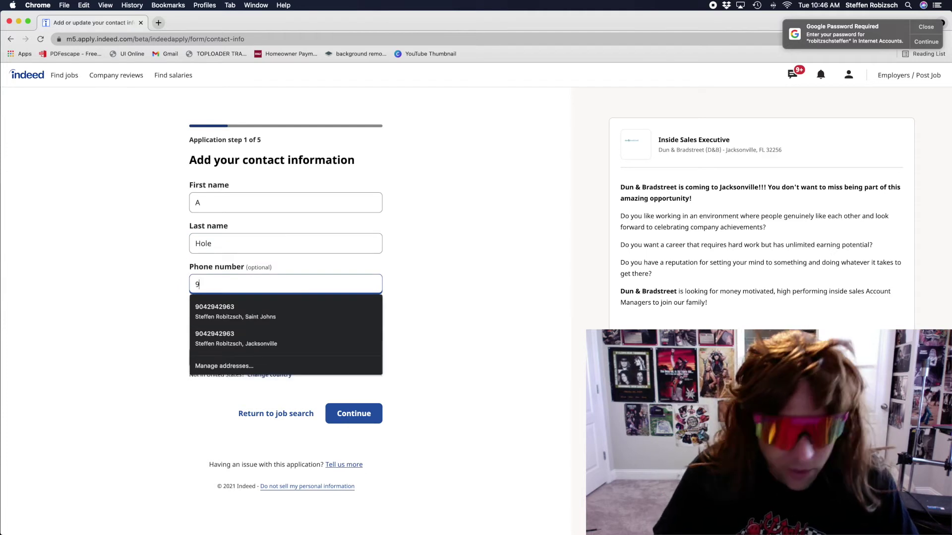
text(04)
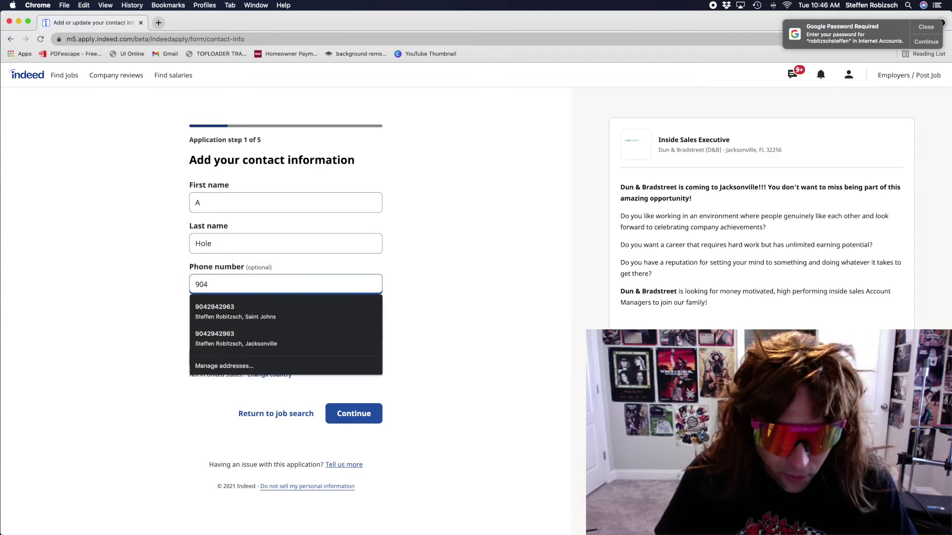
text(5555)
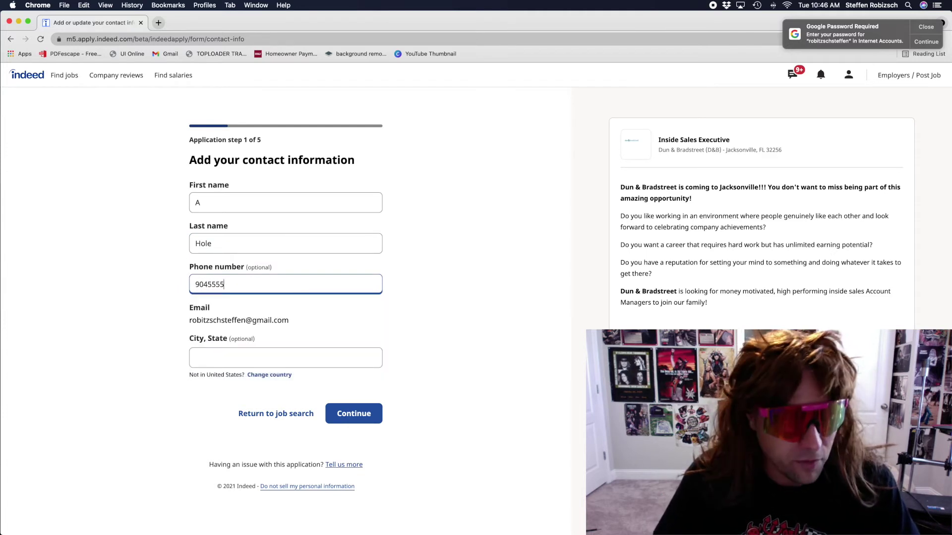
text(555)
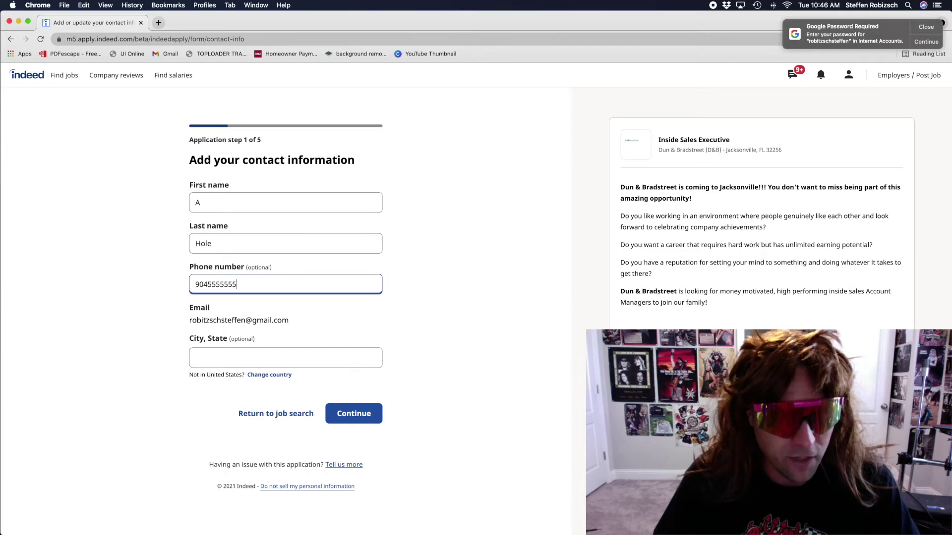
click(322, 361)
text(a)
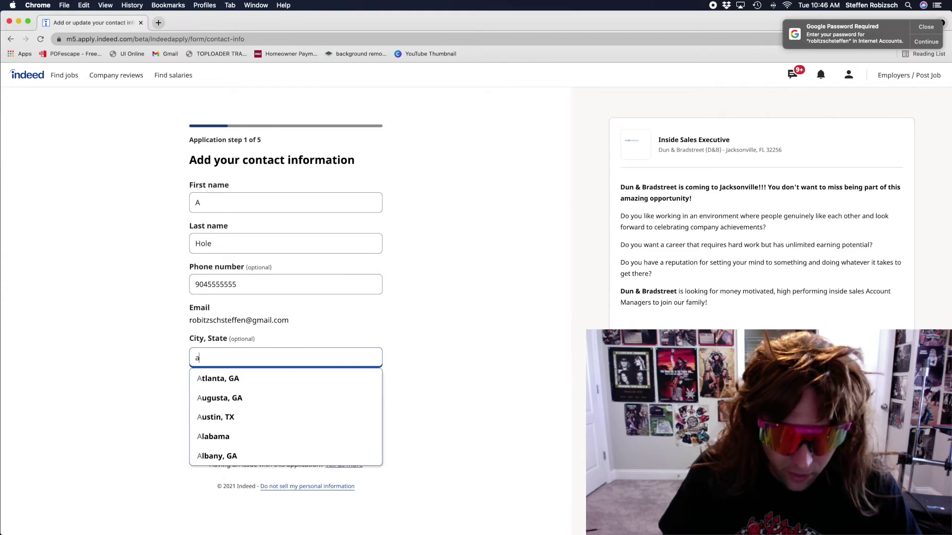
text(tlanta)
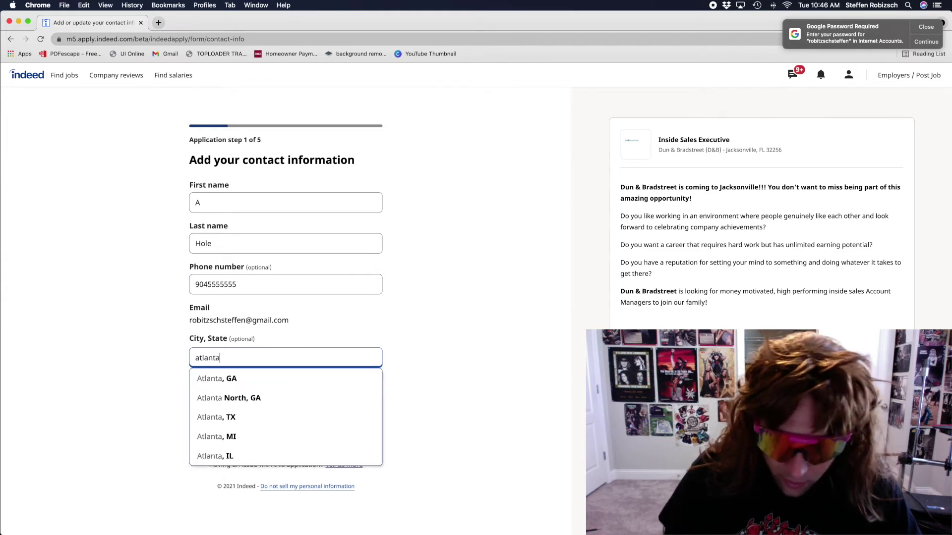
text(, ga)
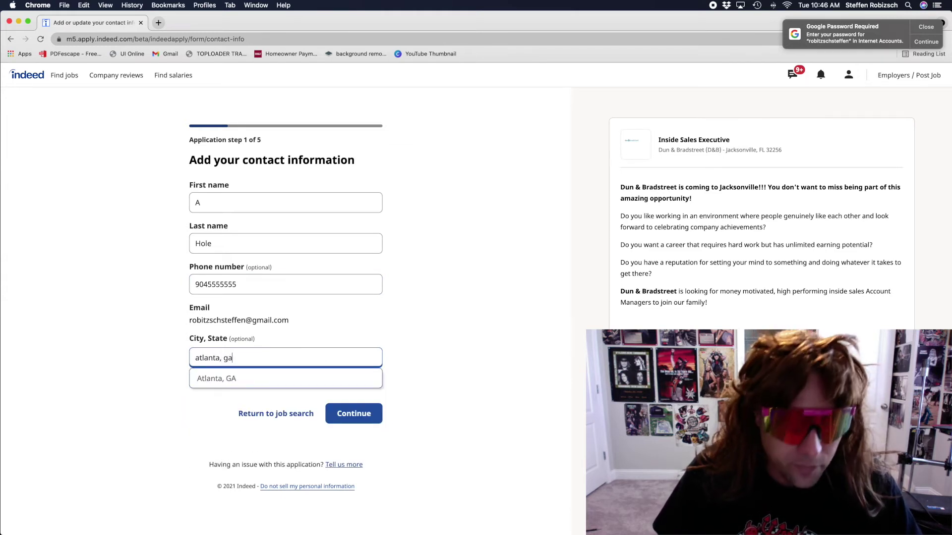
click(330, 379)
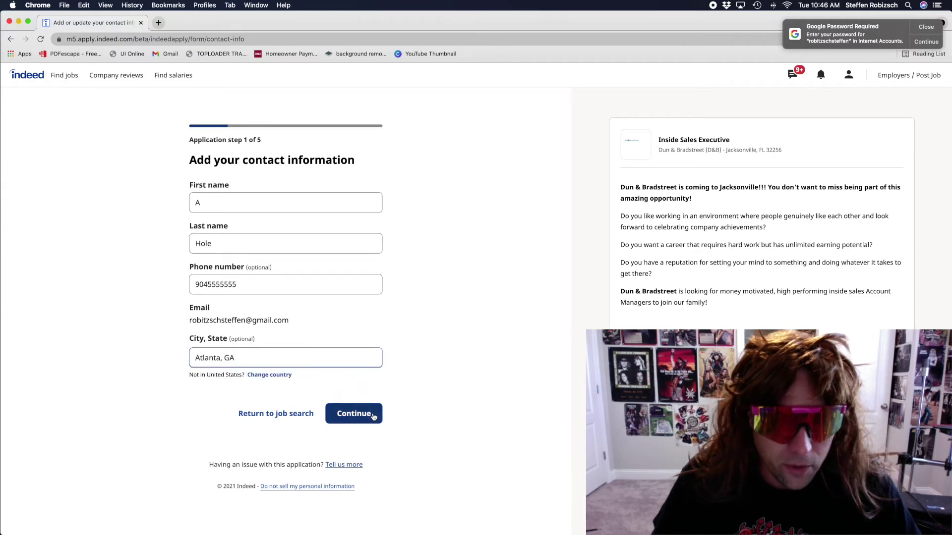
click(358, 413)
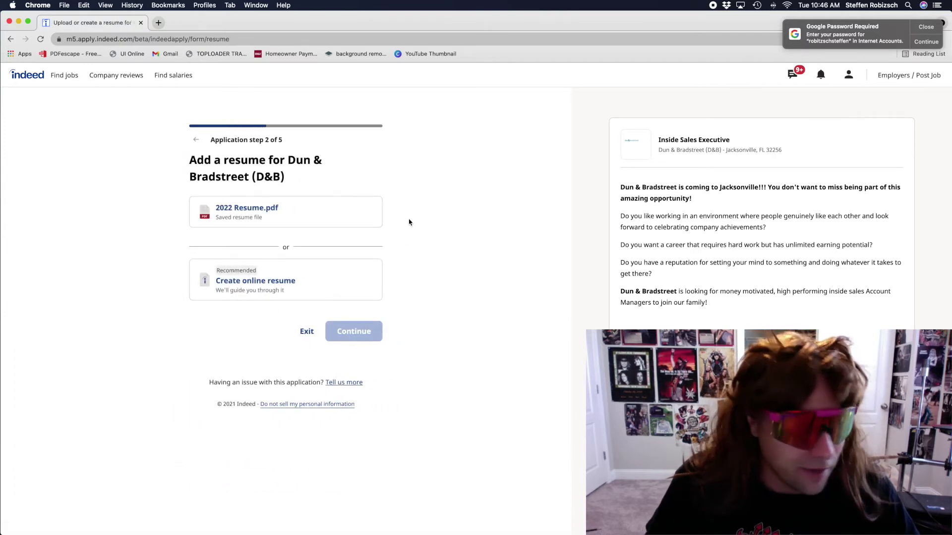
Choose the saved 2022 Resume.pdf as the resume and continue.
click(265, 211)
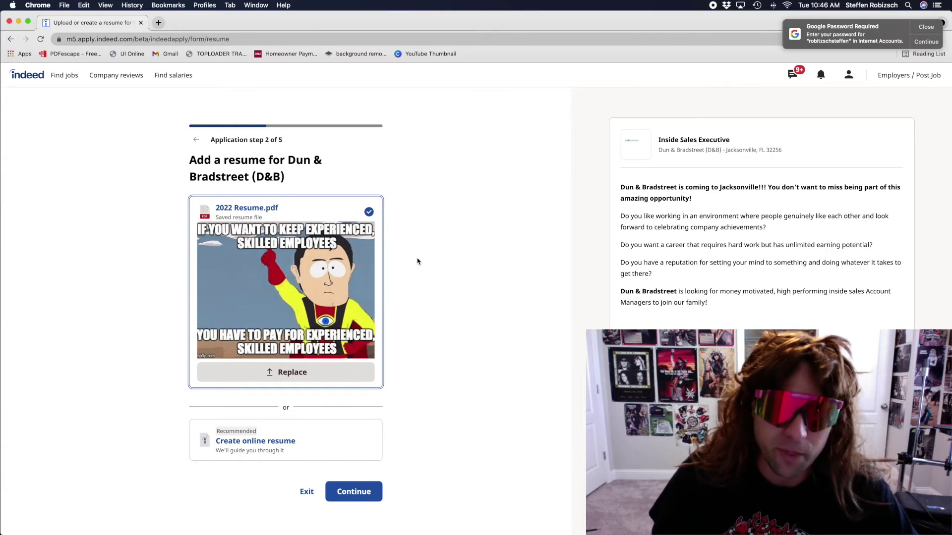
scroll(418, 262, down, 2)
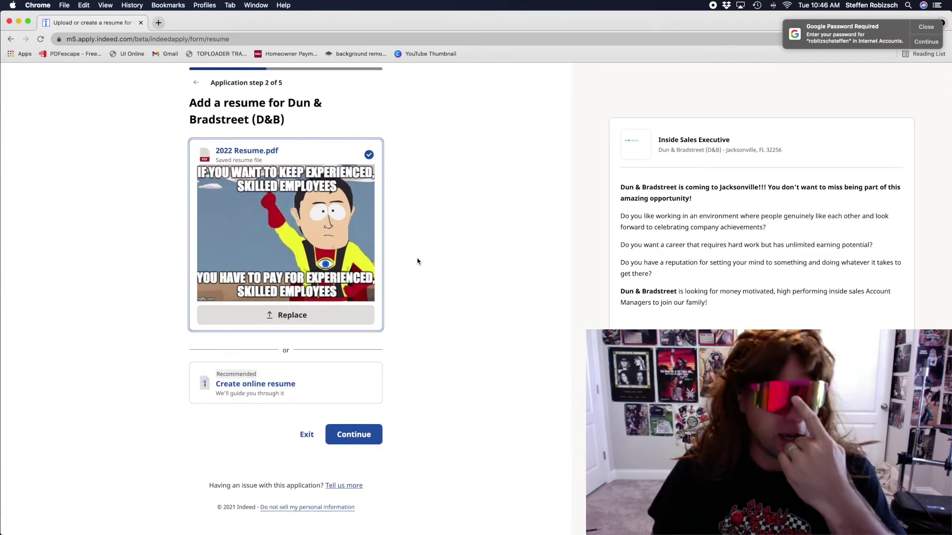
click(362, 440)
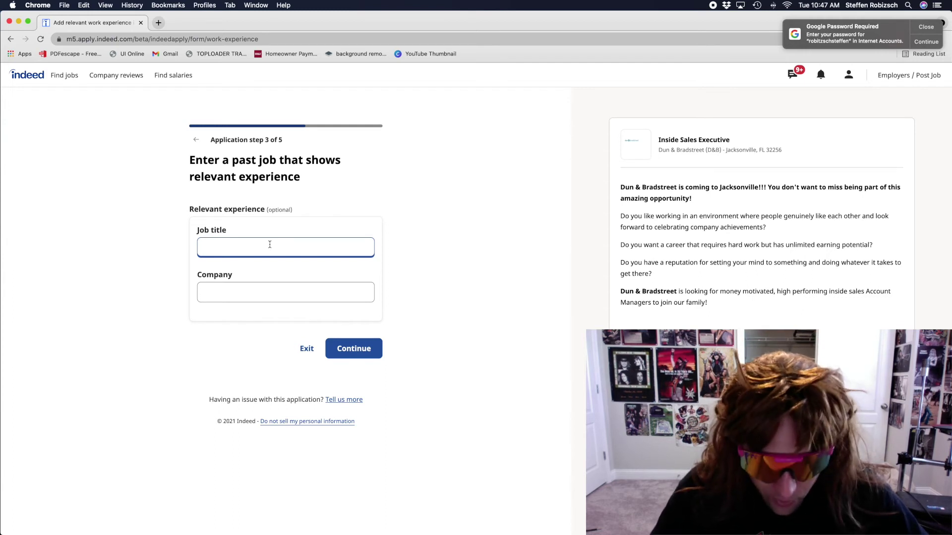
Enter a past job of Transaction Specialist at company 'good times'.
text(tra)
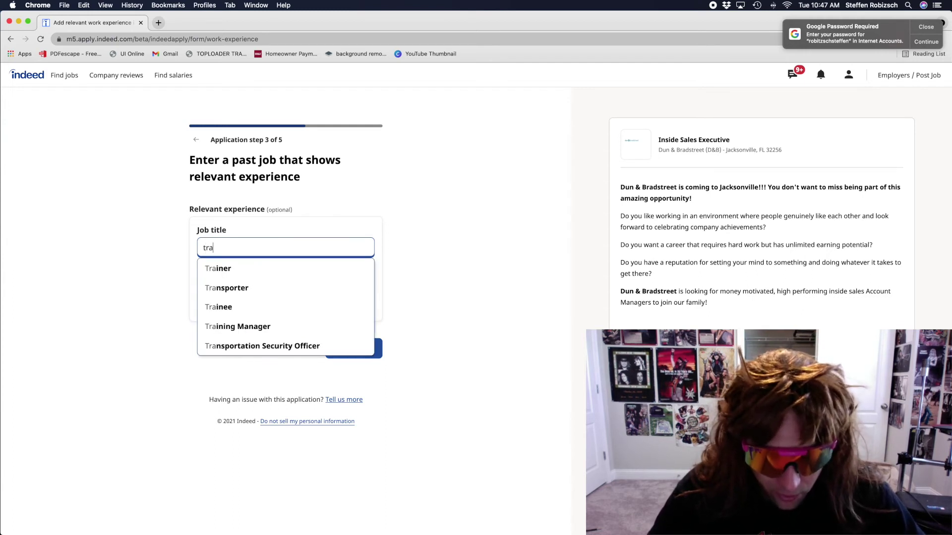
text(nsaction)
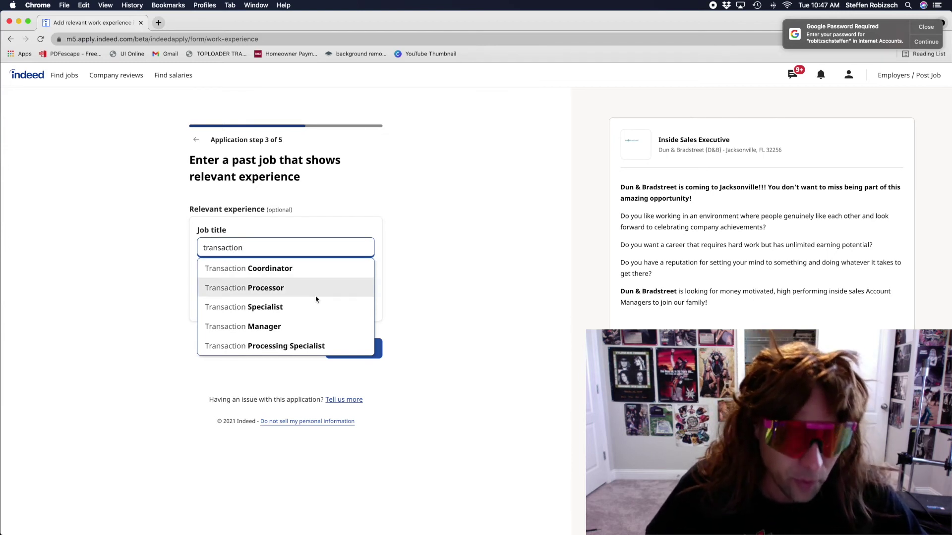
click(281, 308)
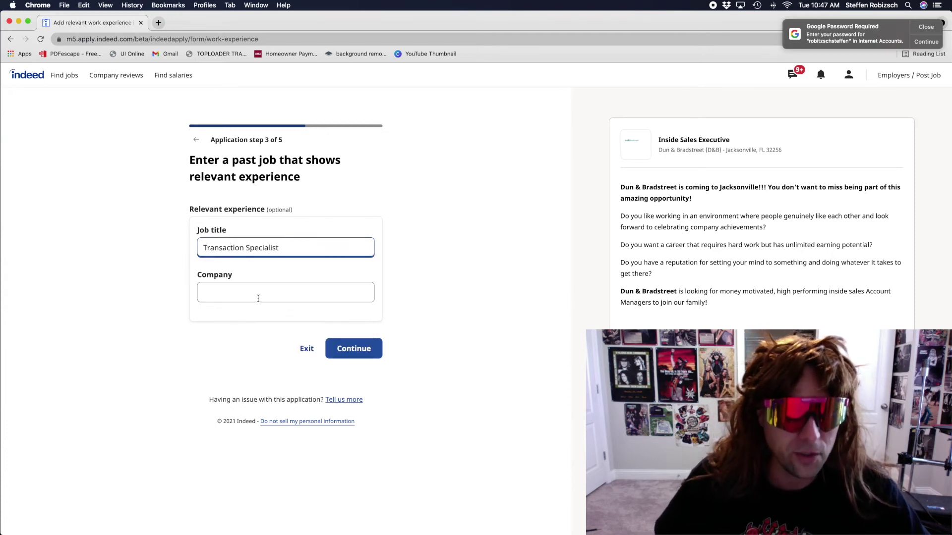
click(260, 297)
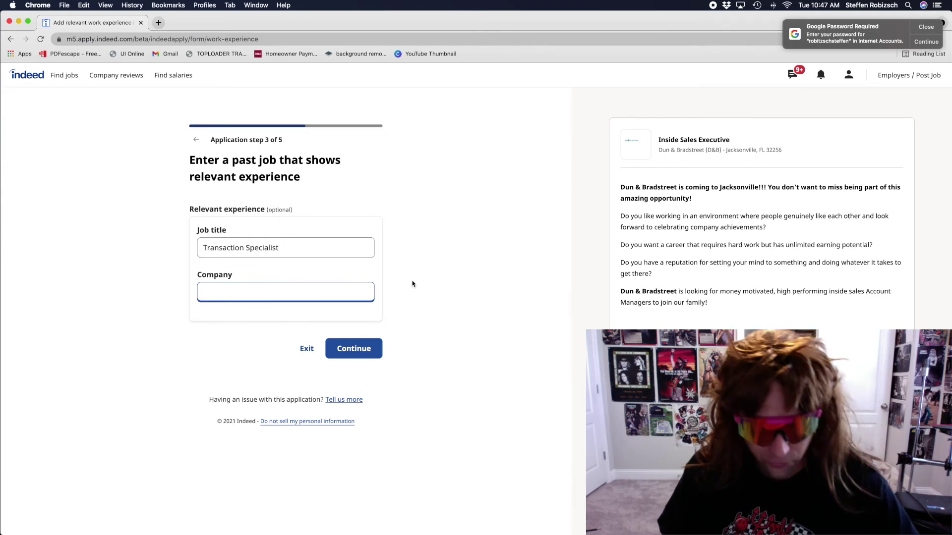
text(good time)
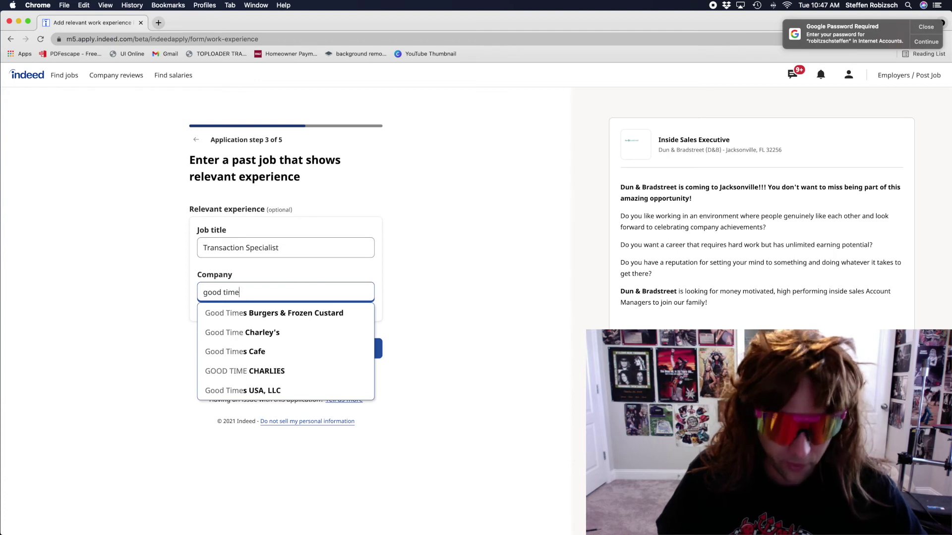
text(s)
click(482, 281)
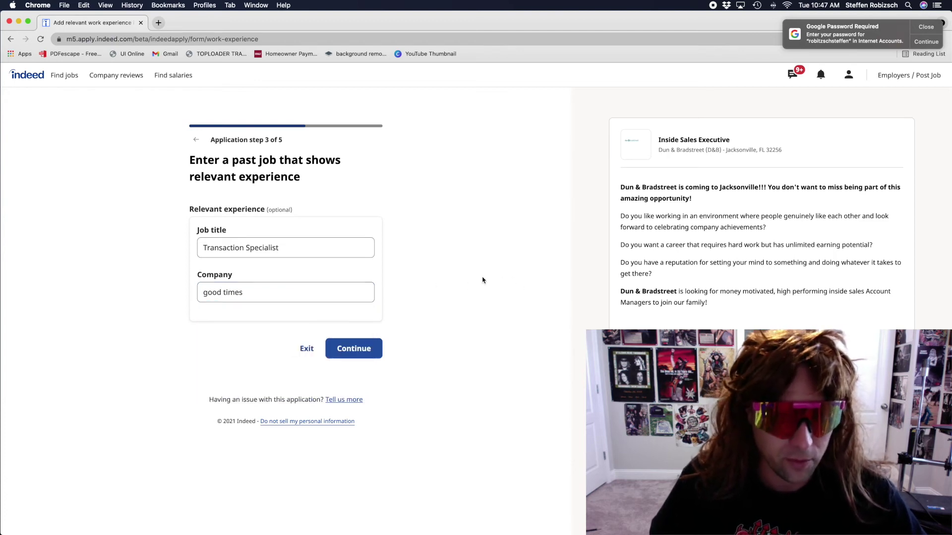
Replace the old cover letter with a short note saying the applicant is from Georgia.
click(352, 348)
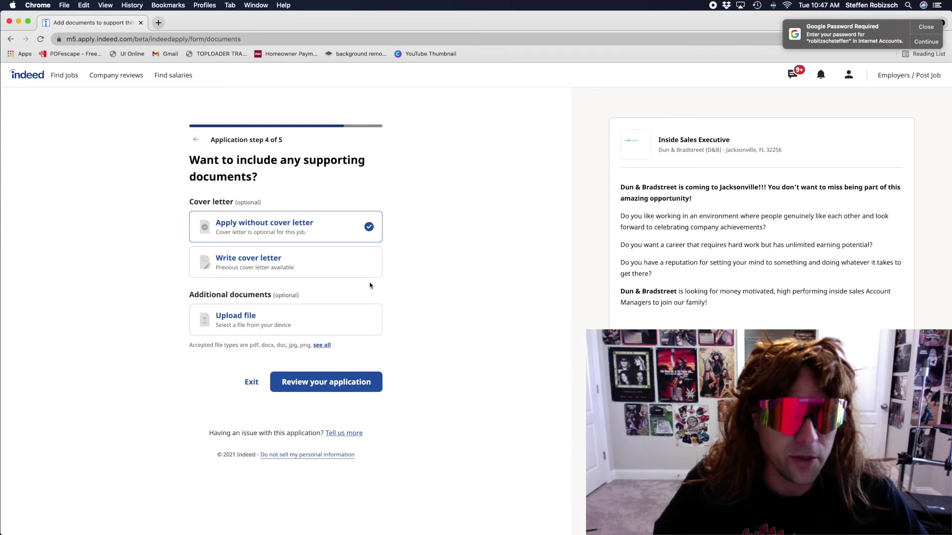
click(304, 271)
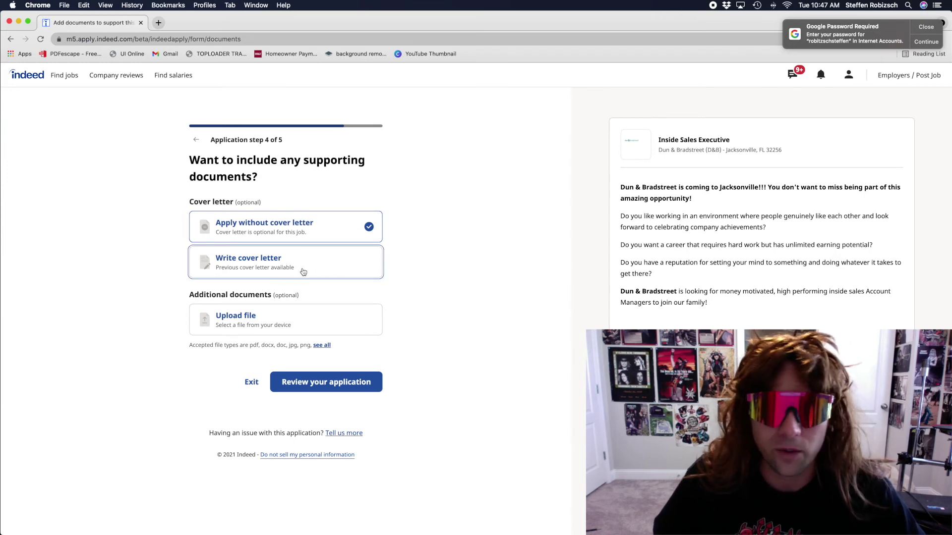
click(300, 296)
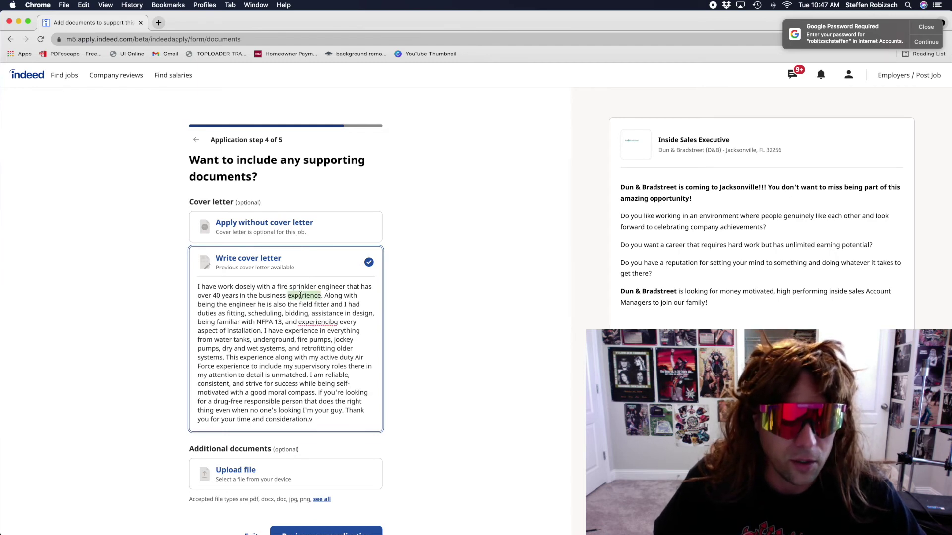
key(super+a)
key(BackSpace)
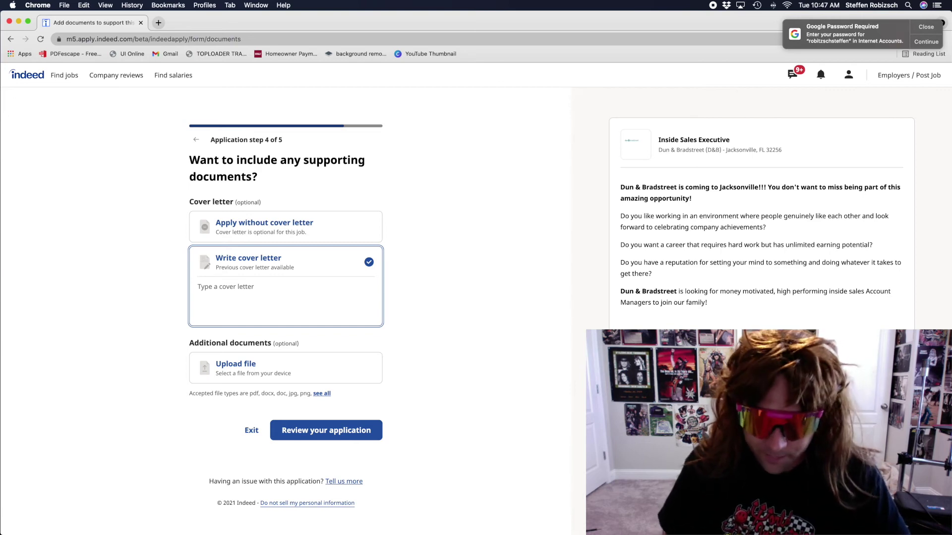
text(I)
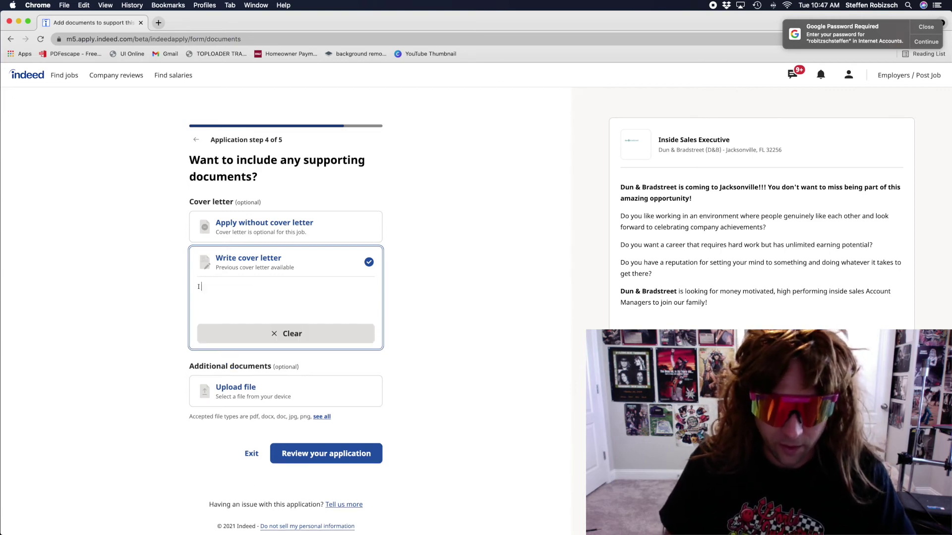
text( am A H)
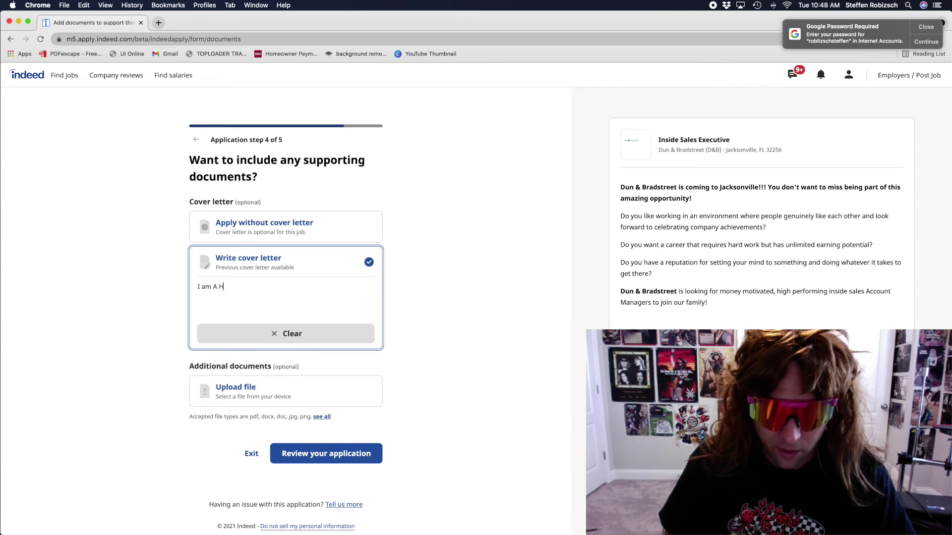
text(ole fro)
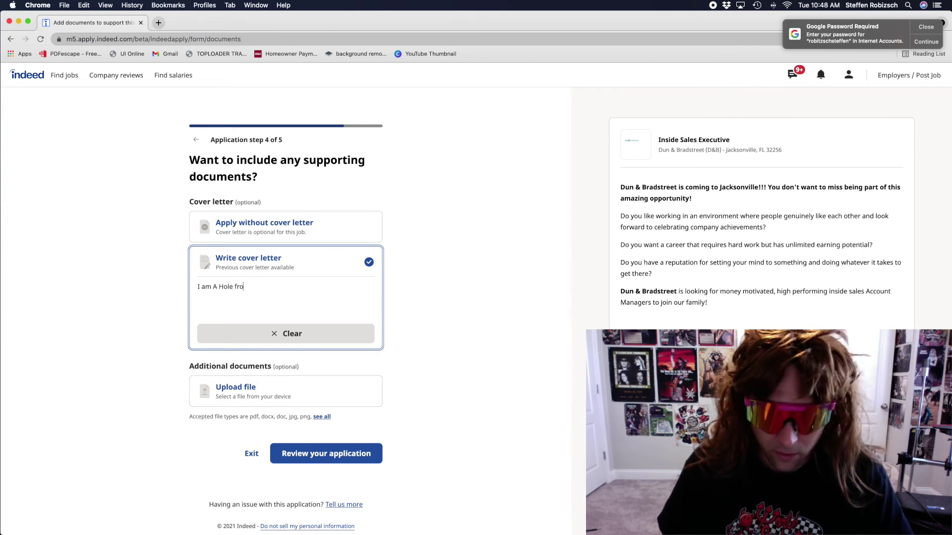
text(m Georgia and)
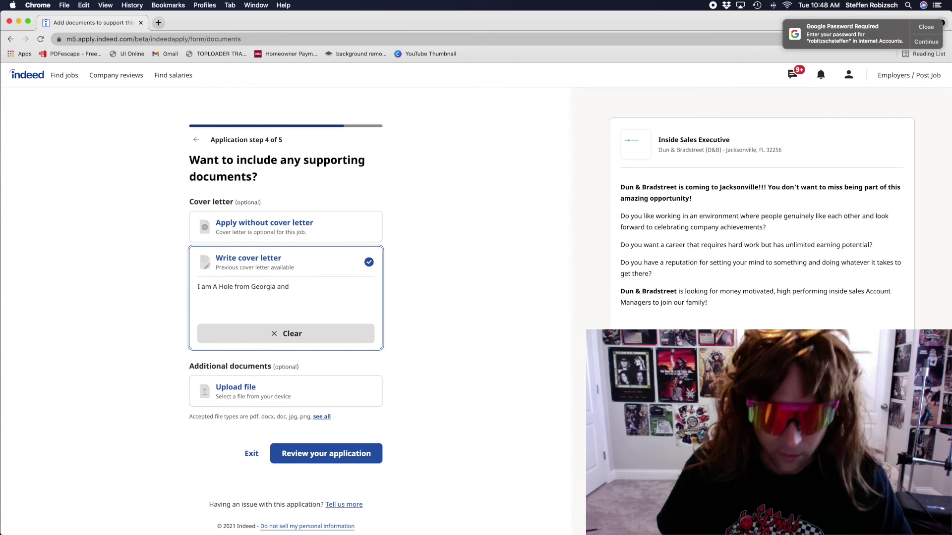
text(yes.)
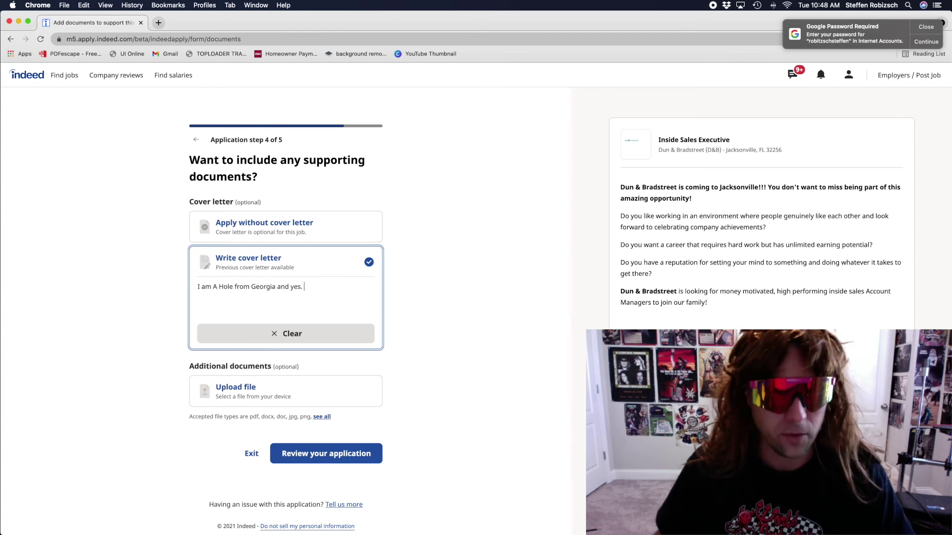
click(329, 453)
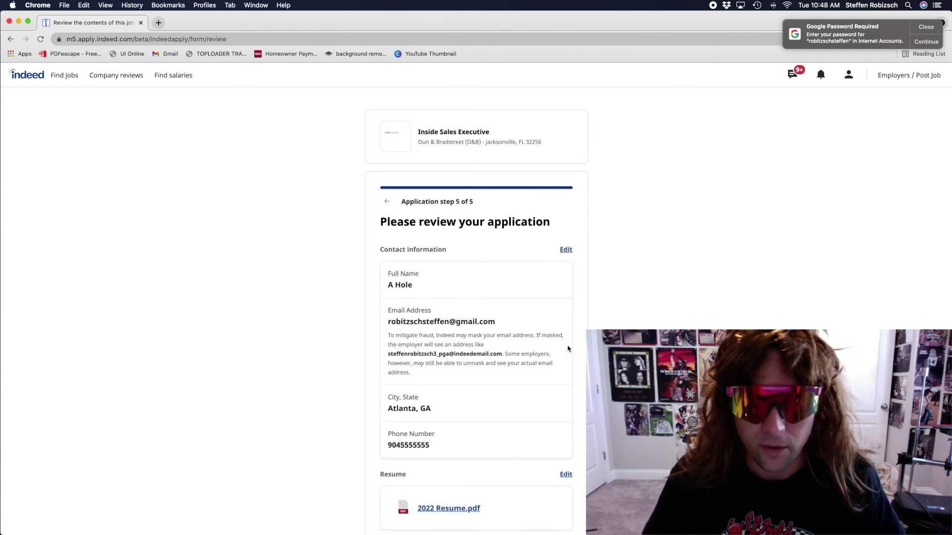
Review and submit the Dun & Bradstreet Inside Sales Executive application.
scroll(612, 308, down, 10)
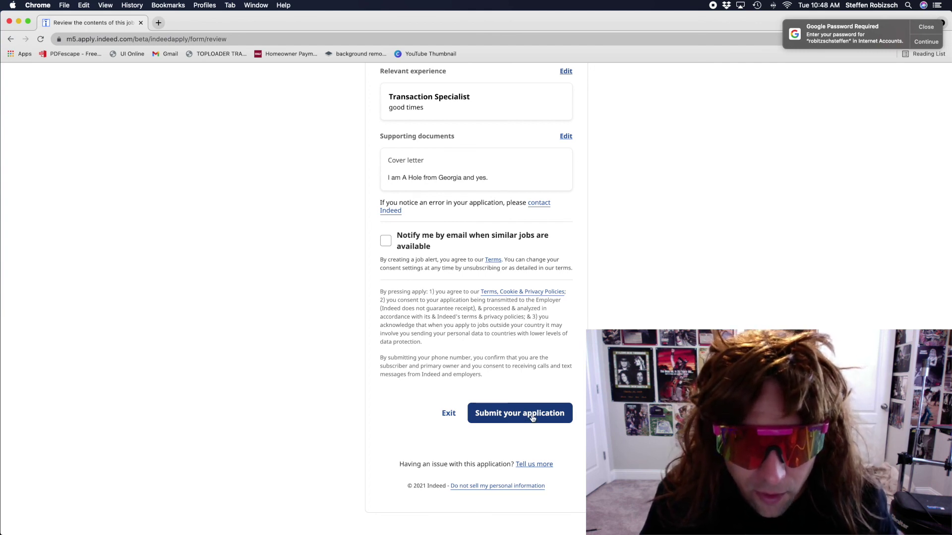
click(531, 418)
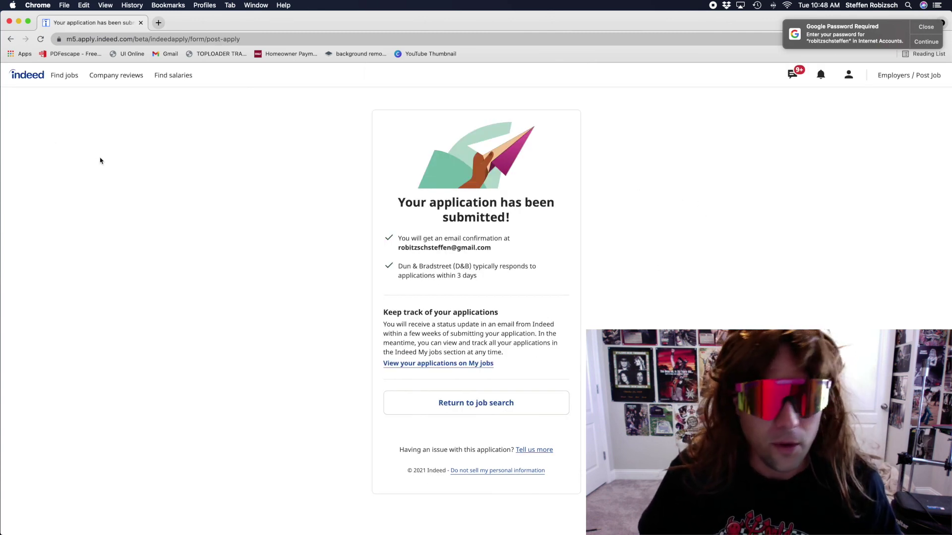
Return to the 'money' job results and scroll down the list.
click(490, 402)
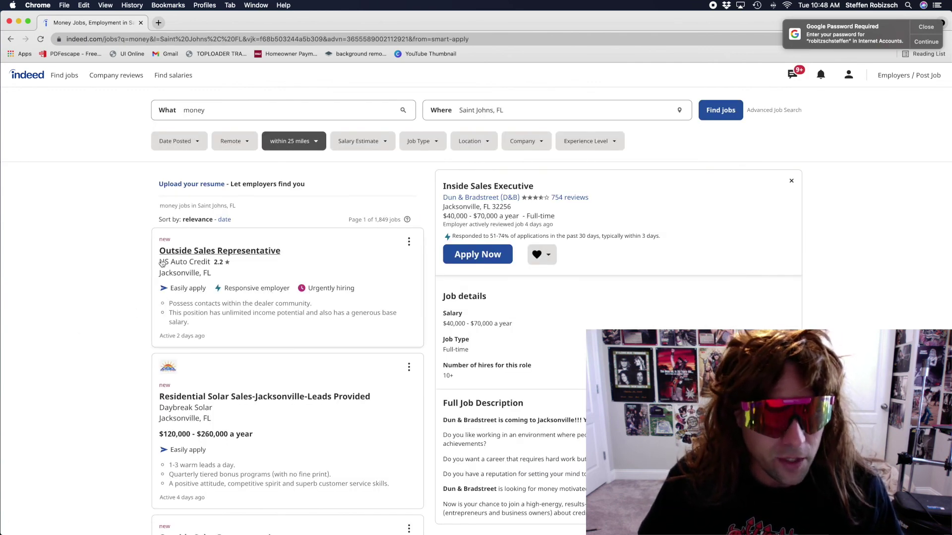
scroll(124, 316, down, 6)
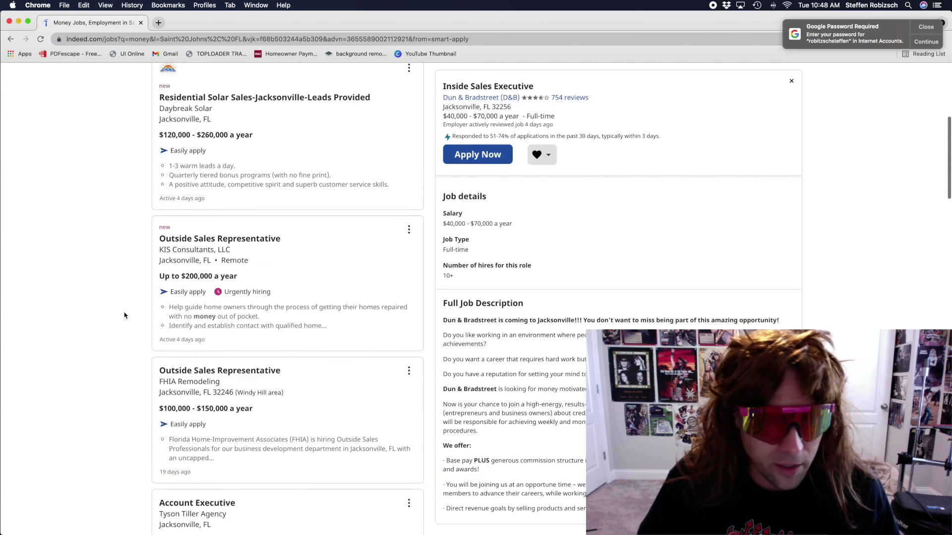